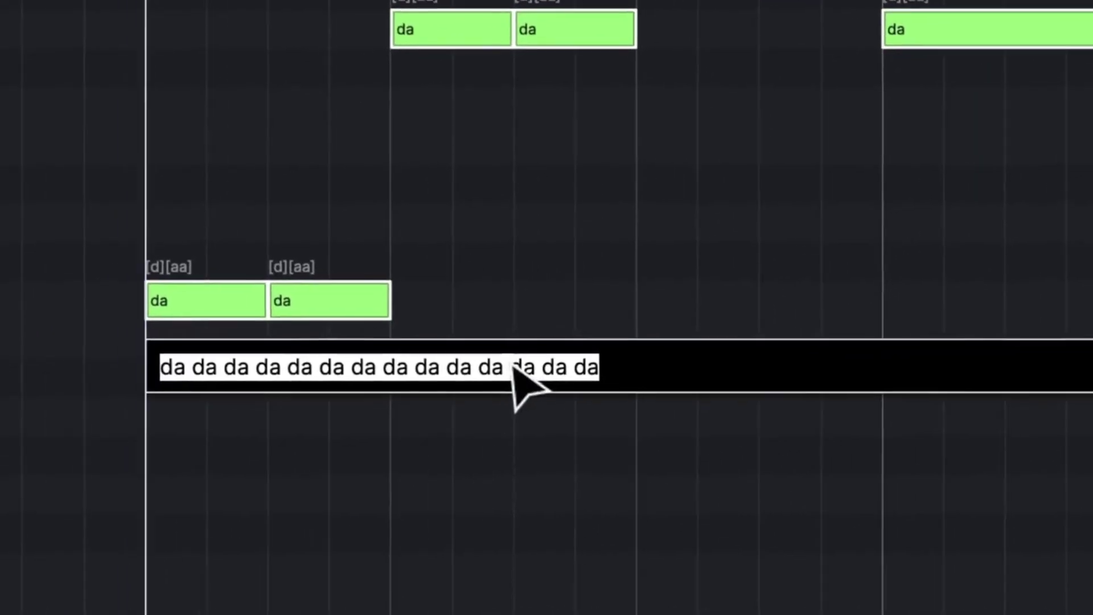
Step: Replace the selected notes' "da" lyrics with text starting with "twinkl"
type("twinkl")
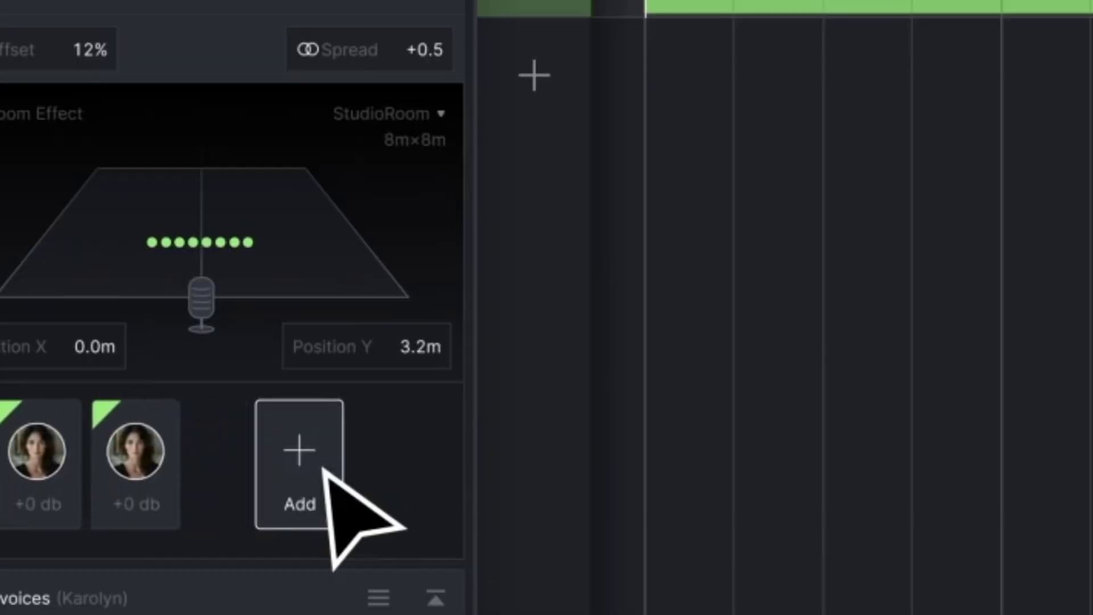
Step: Add another voice to the choir lineup below the StudioRoom room effect
left_click(334, 475)
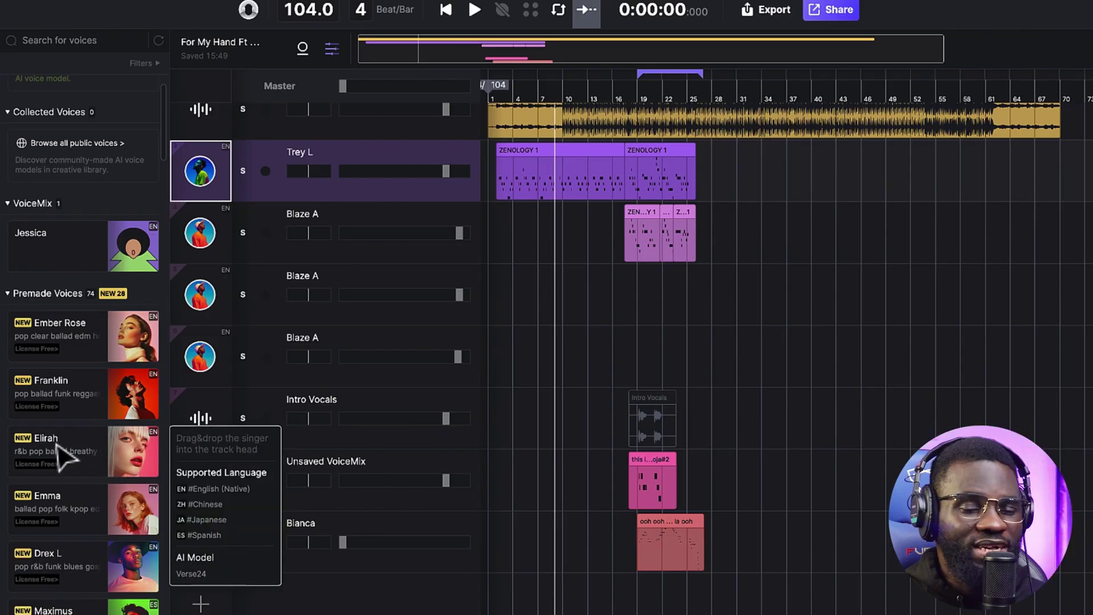
Step: Browse the premade and custom voices in the voice library
scroll(65, 455, "down", 5)
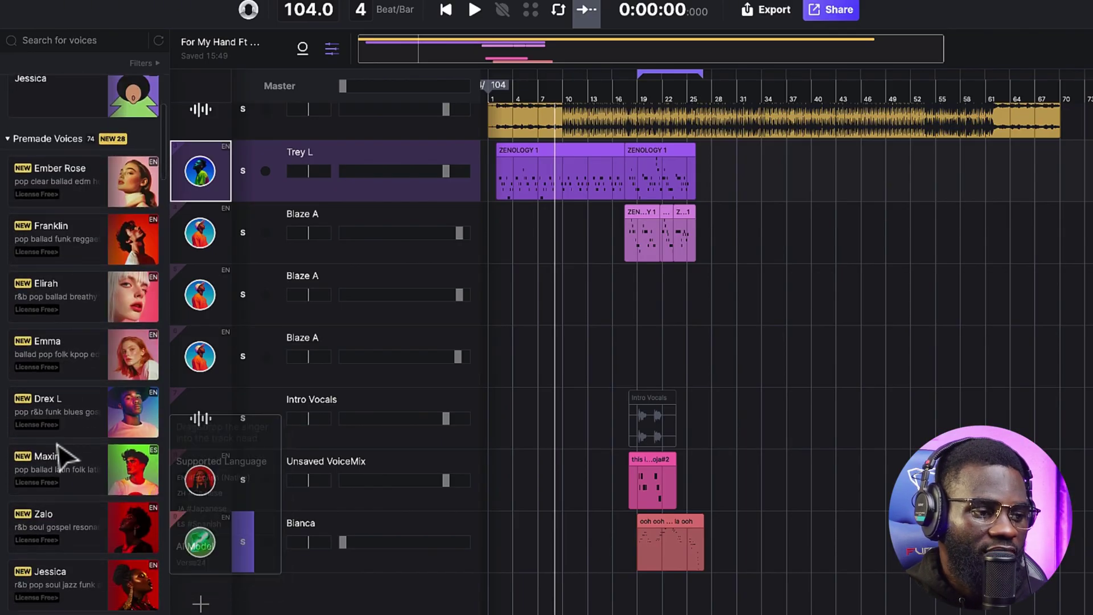
scroll(66, 455, "down", 5)
scroll(66, 454, "up", 12)
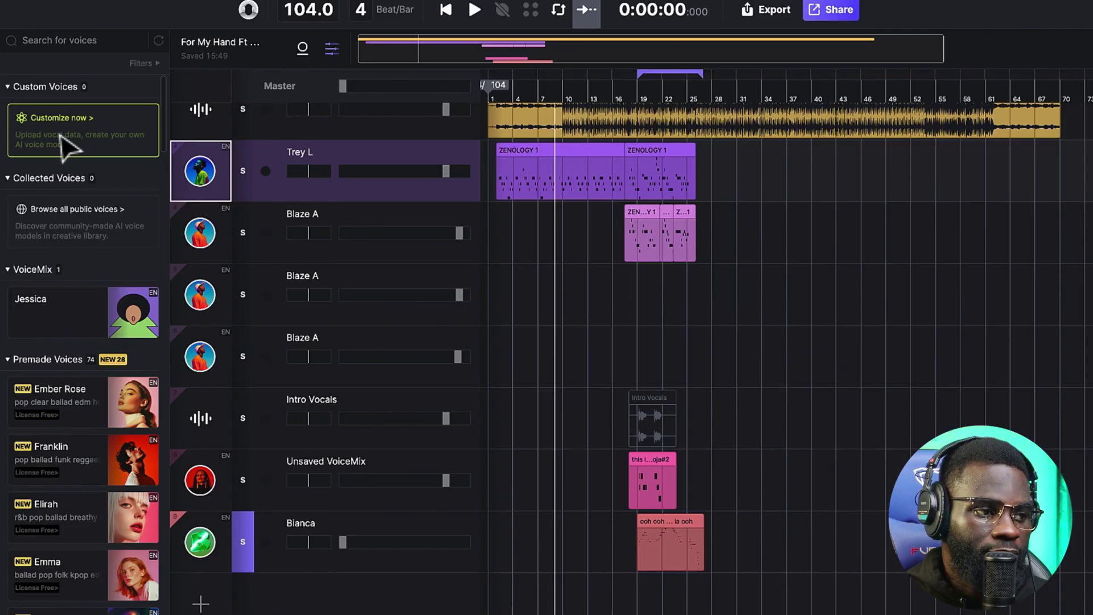
left_click(2, 121)
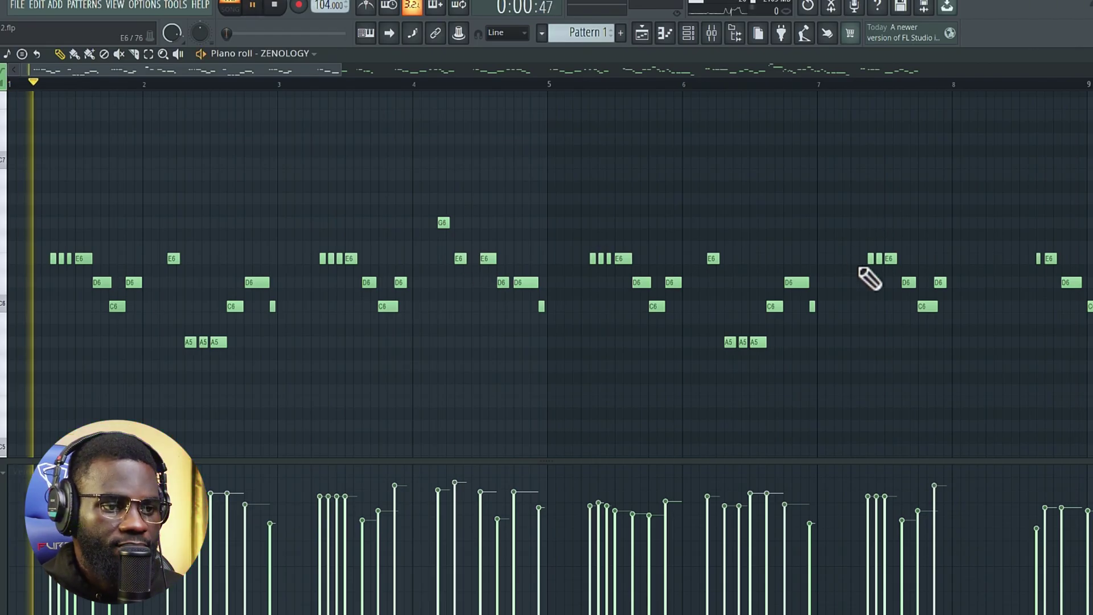
Step: In FL Studio's piano roll, view more bars of the ZENOLOGY melody during playback
scroll(1024, 384, "down", 3)
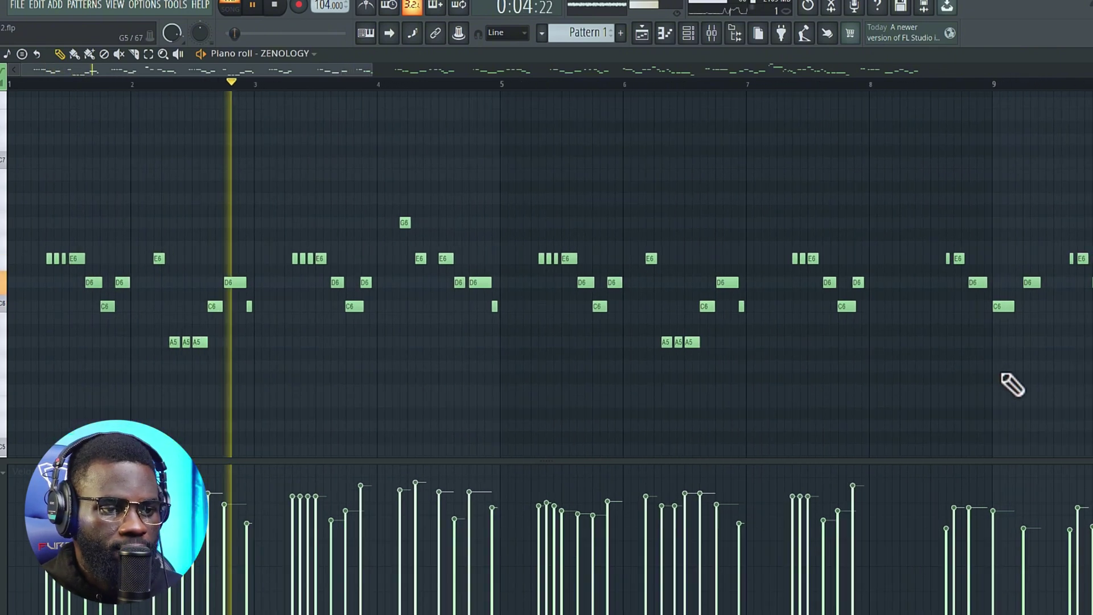
scroll(1013, 383, "down", 1)
scroll(1014, 385, "down", 1)
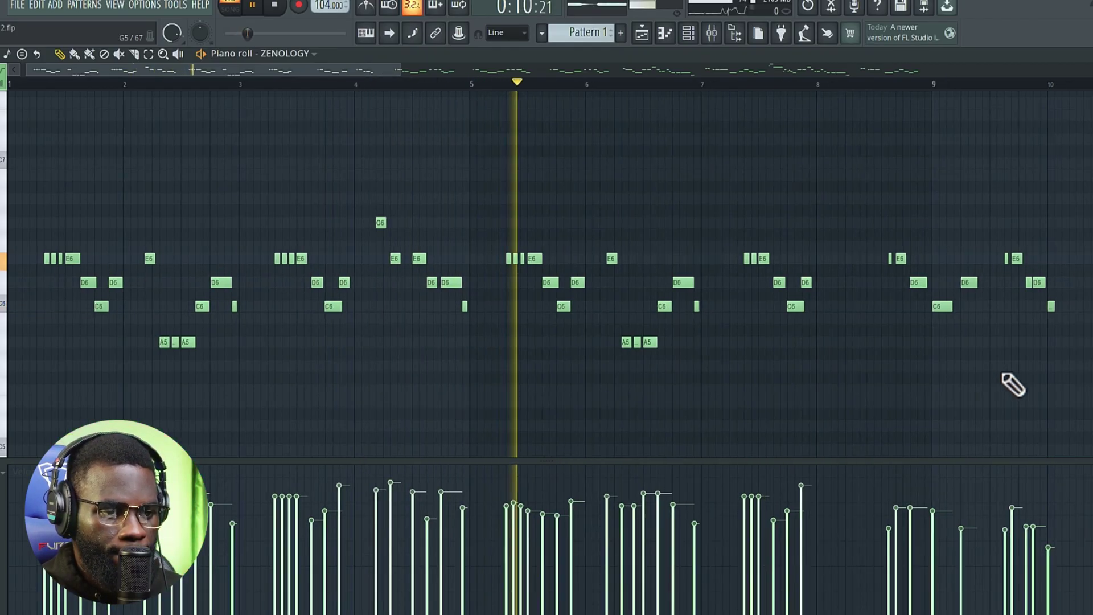
scroll(1013, 383, "down", 1)
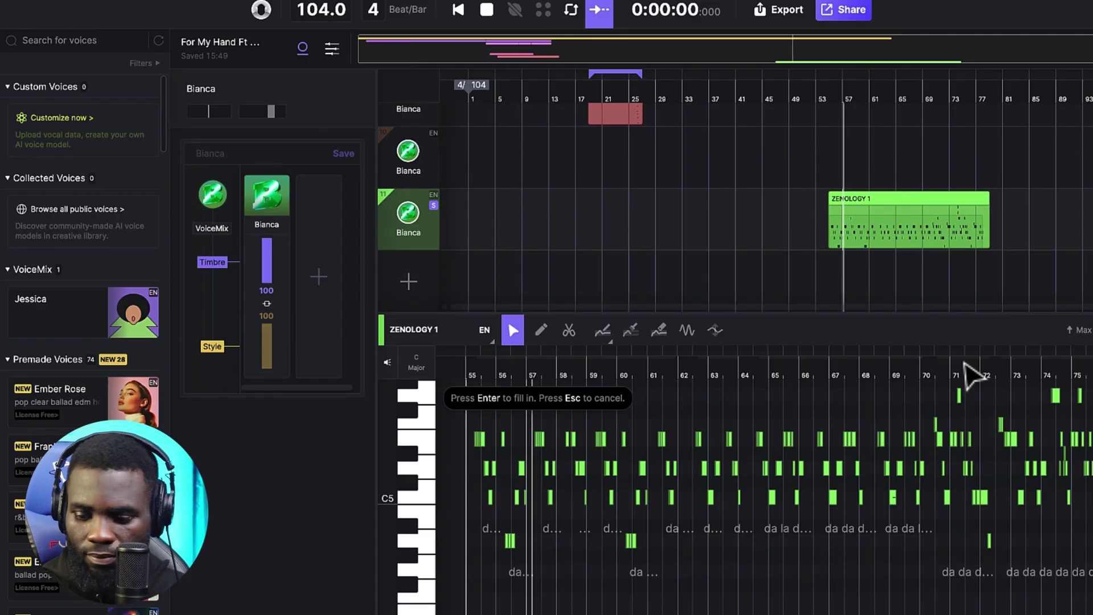
Step: Stop playback, maximize the ZENOLOGY 1 clip editor, and set the first note's lyric to "I"
key("space")
left_click(1079, 330)
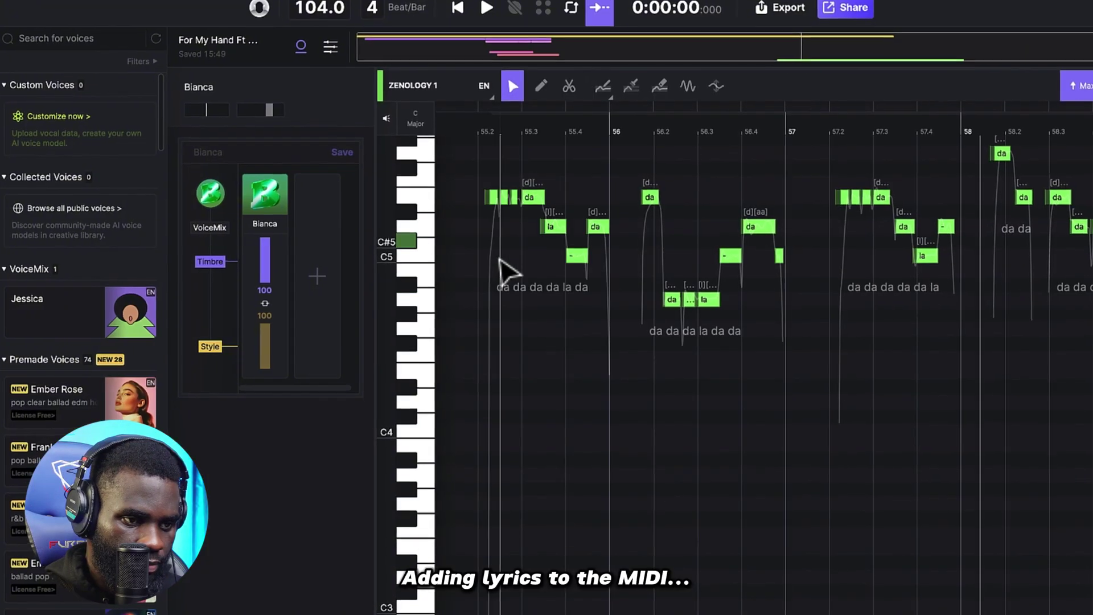
left_click(490, 196)
double_click(491, 196)
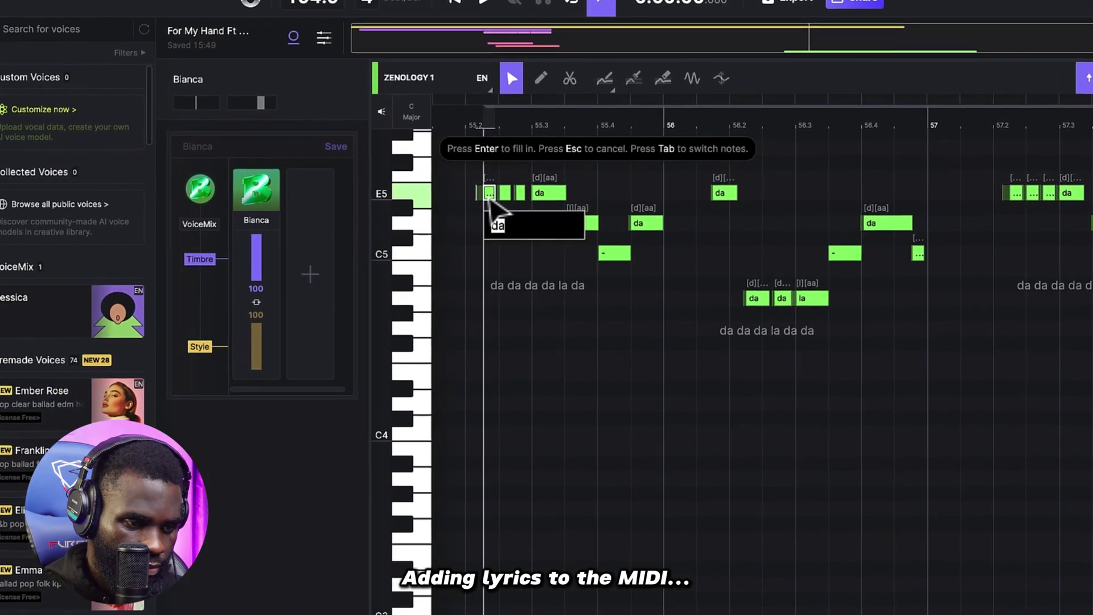
type("l")
key("Return")
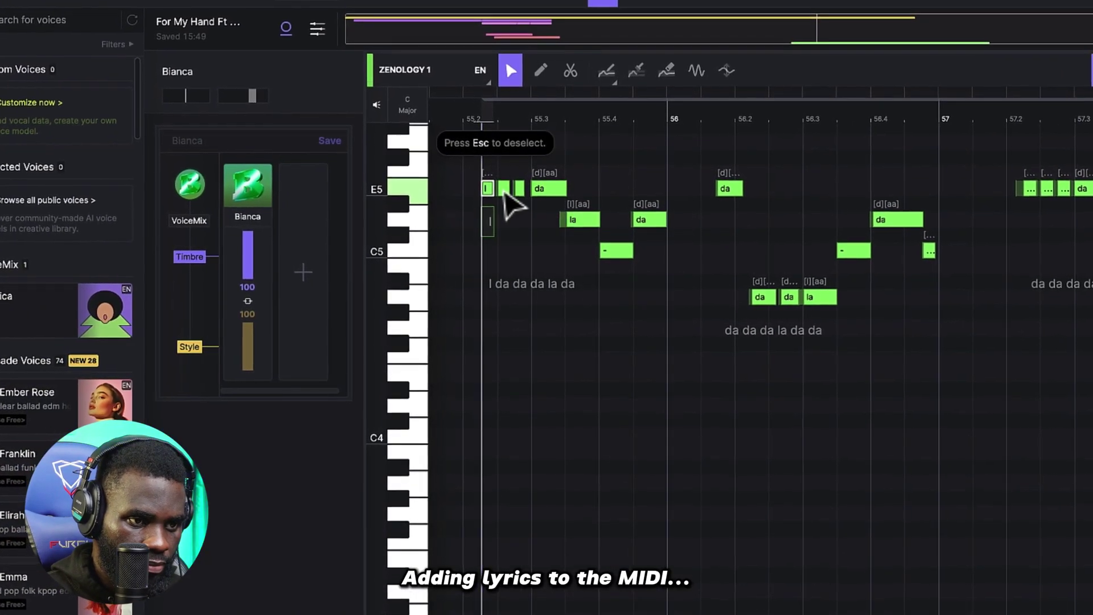
Step: Set the lyrics of the second and third notes in bar 55 to "wan" and "na"
double_click(504, 191)
type("wan")
key("Return")
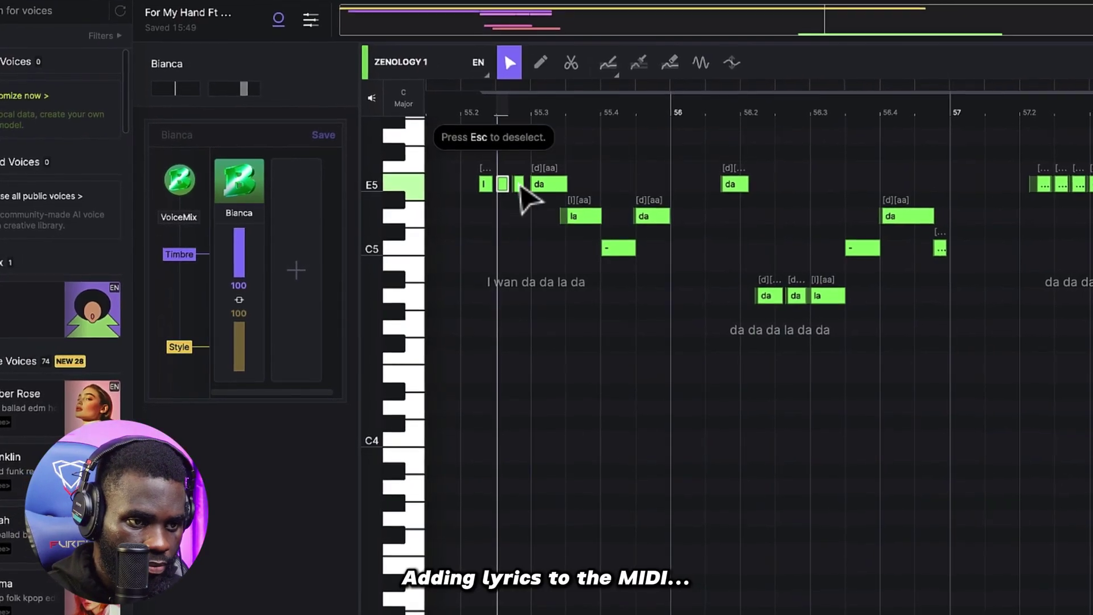
double_click(519, 188)
type("na")
key("Return")
Step: Set the lyrics of the fourth and fifth notes in bar 55 to "be" and "in"
double_click(555, 184)
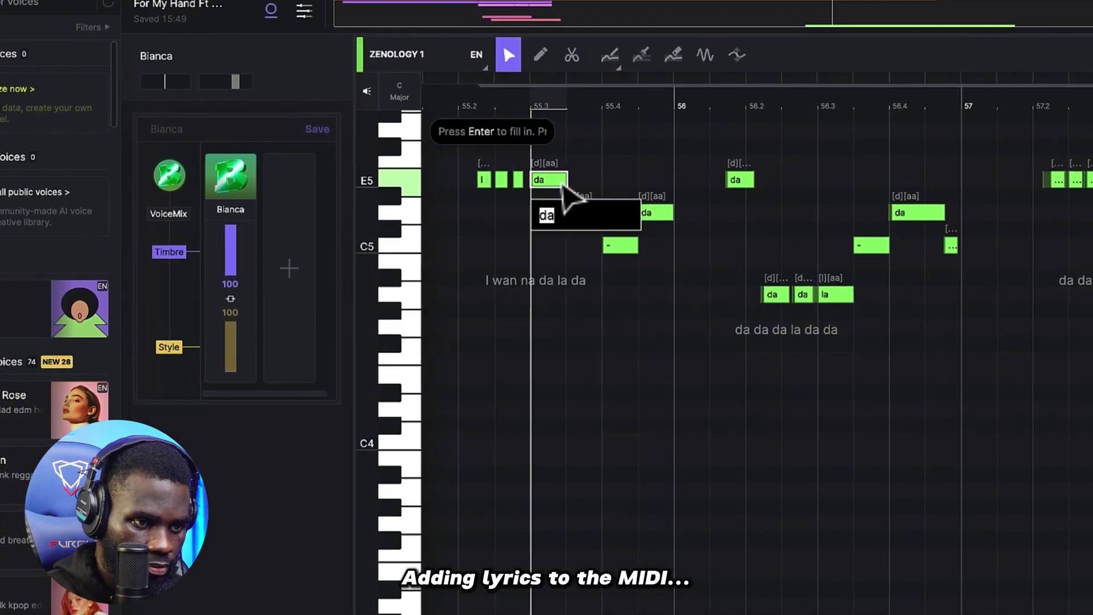
type("be i")
key("Return")
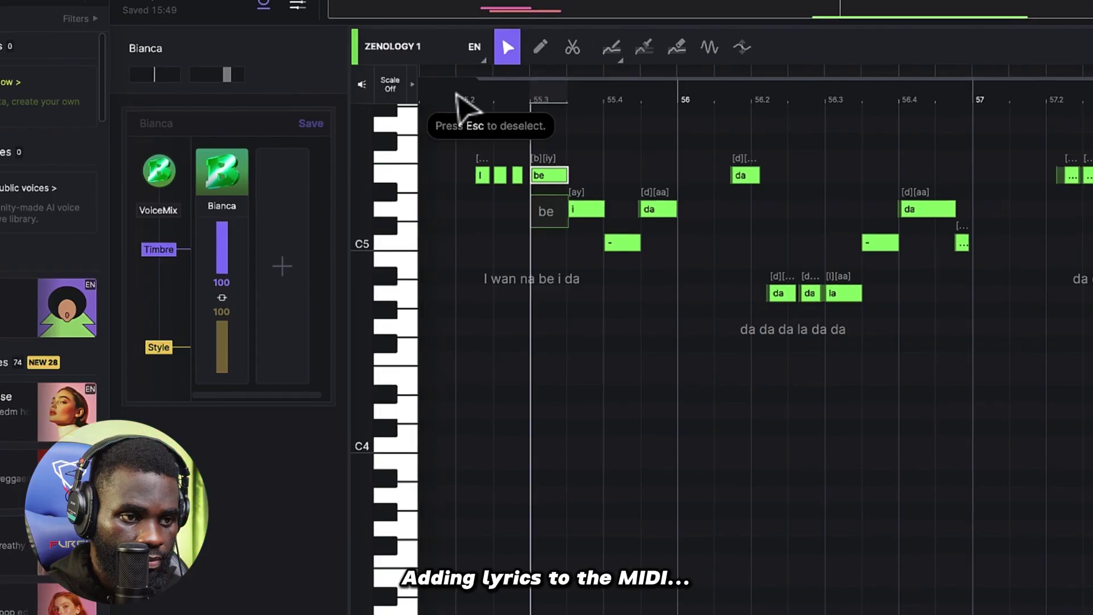
double_click(587, 208)
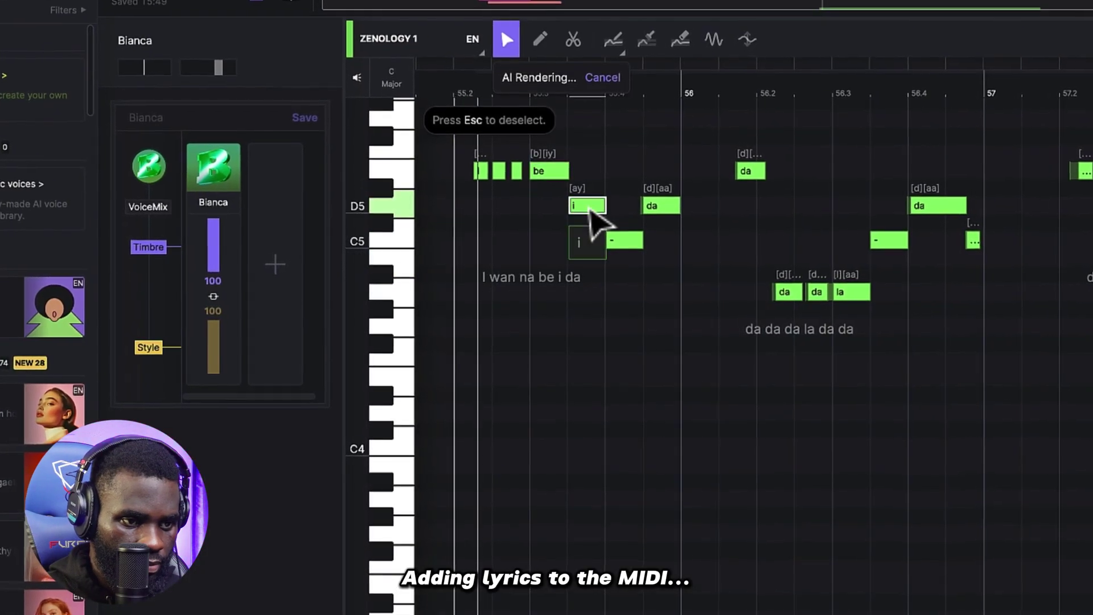
type("in")
key("Return")
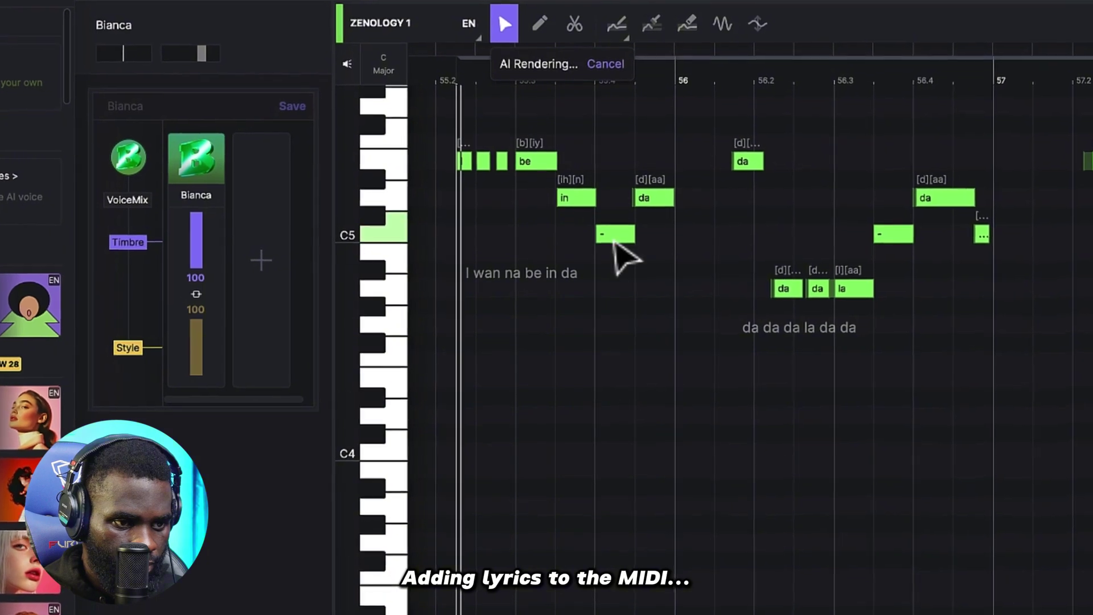
Step: Set the lyrics of the last two notes before bar 56 to "your" and "life"
double_click(614, 235)
type("your")
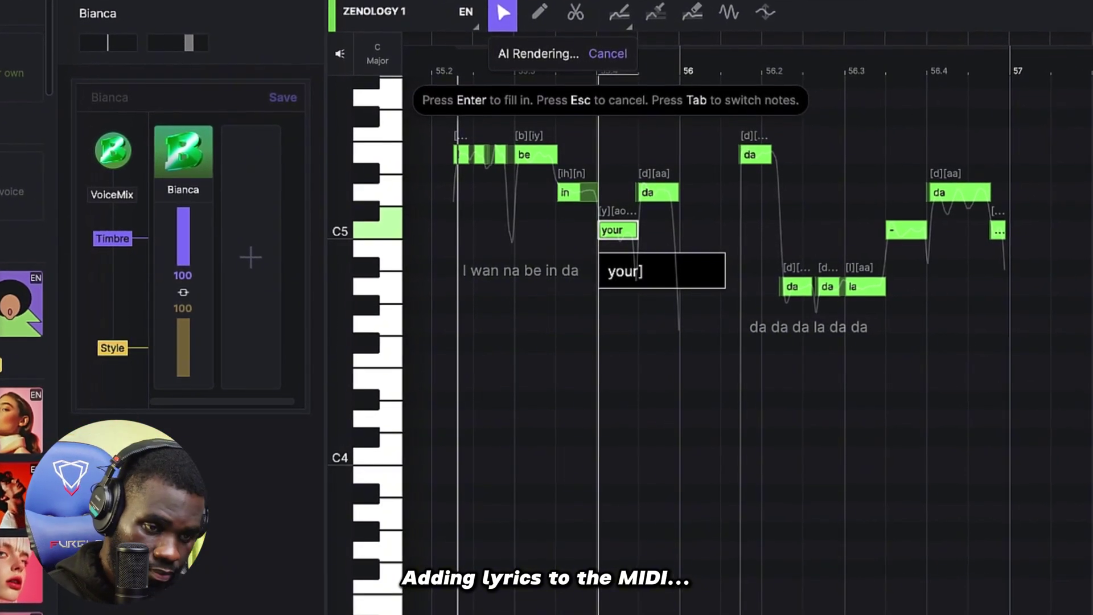
key("Return")
double_click(656, 193)
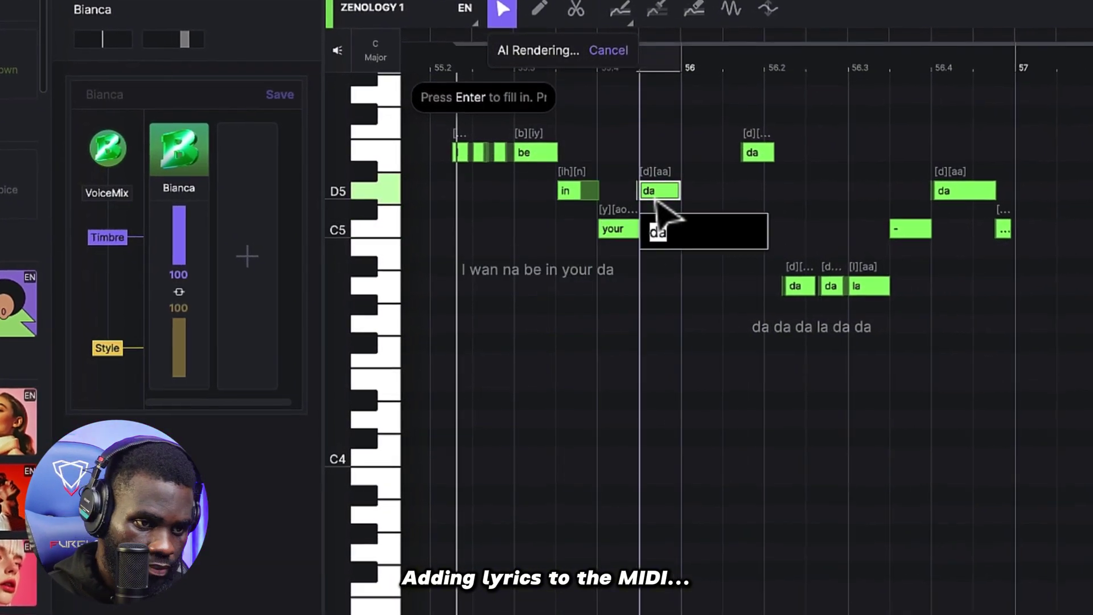
type("life")
key("Return")
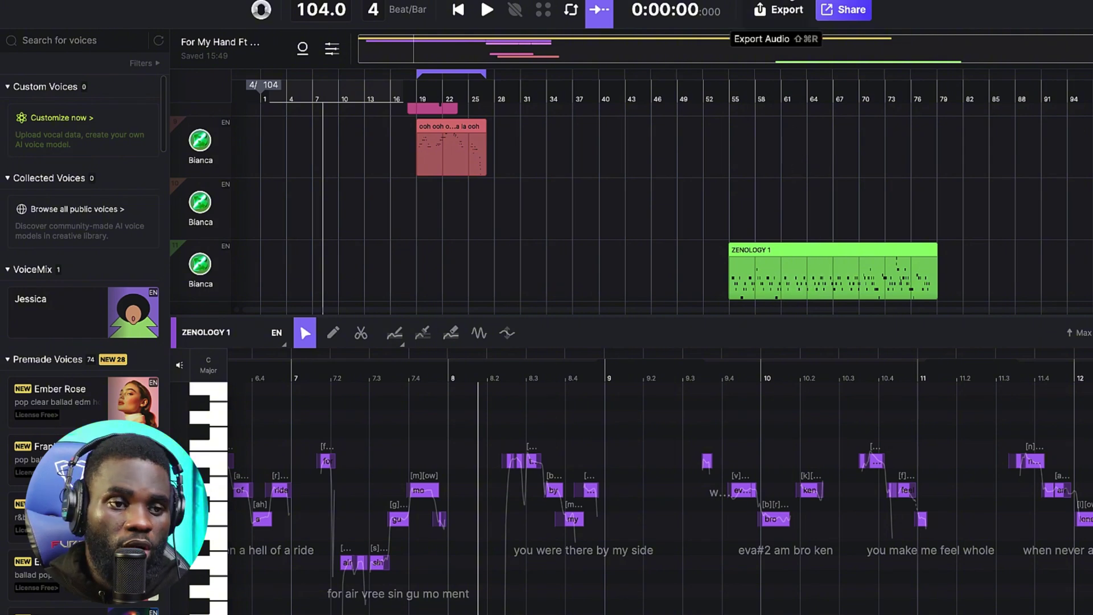
Step: Open the audio export settings and set the rendered track to Selected Tracks
left_click(773, 15)
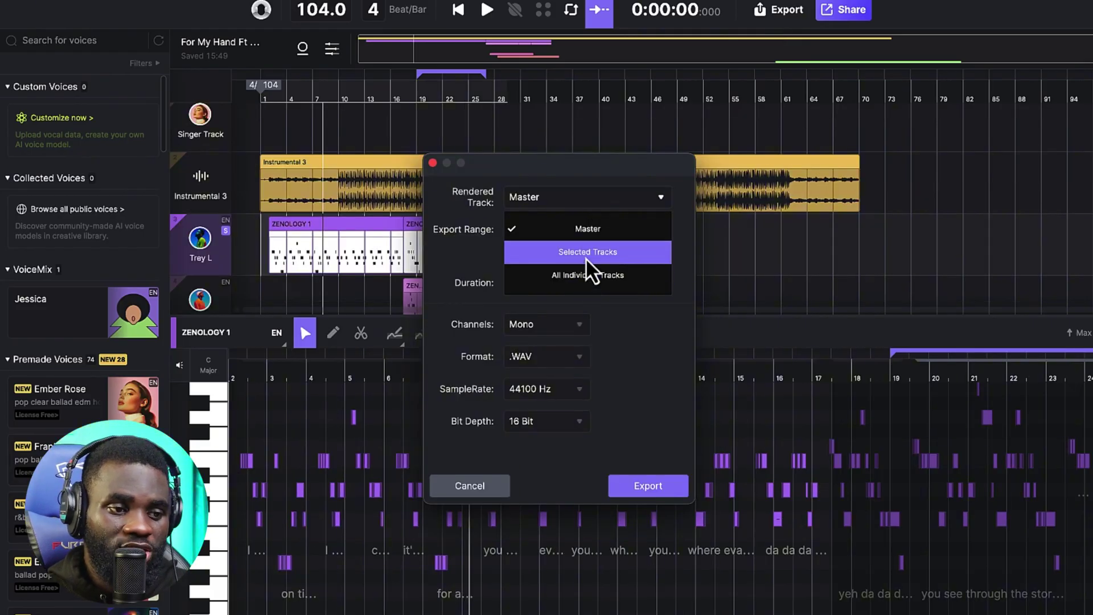
left_click(585, 257)
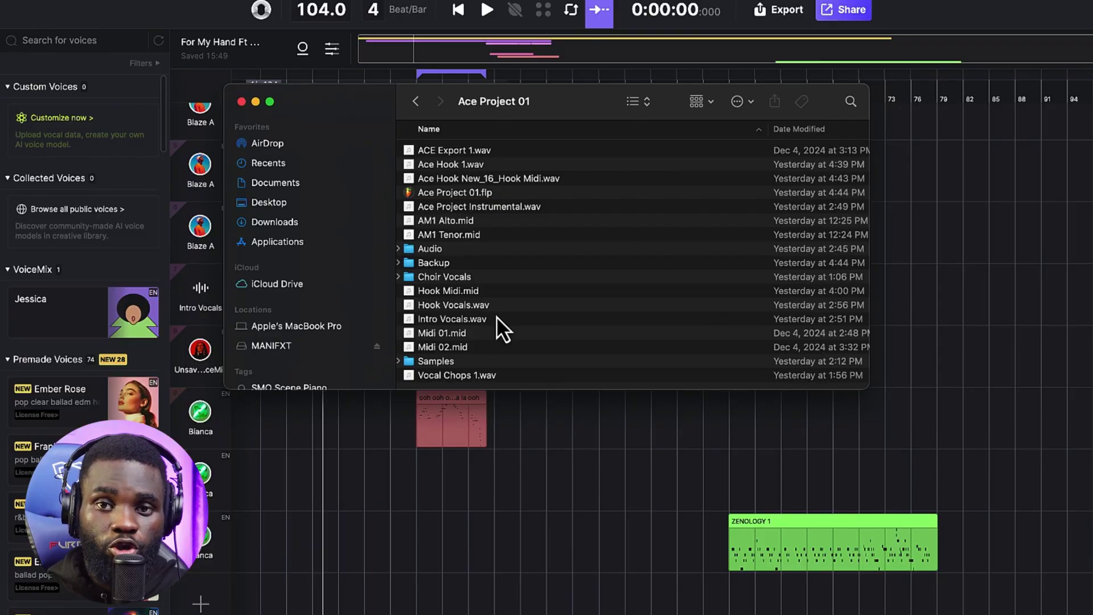
Step: Import Intro Vocals.wav from the Ace Project 01 folder onto a new track below the Bianca tracks, around bar 26
left_click_drag(480, 318, 490, 605)
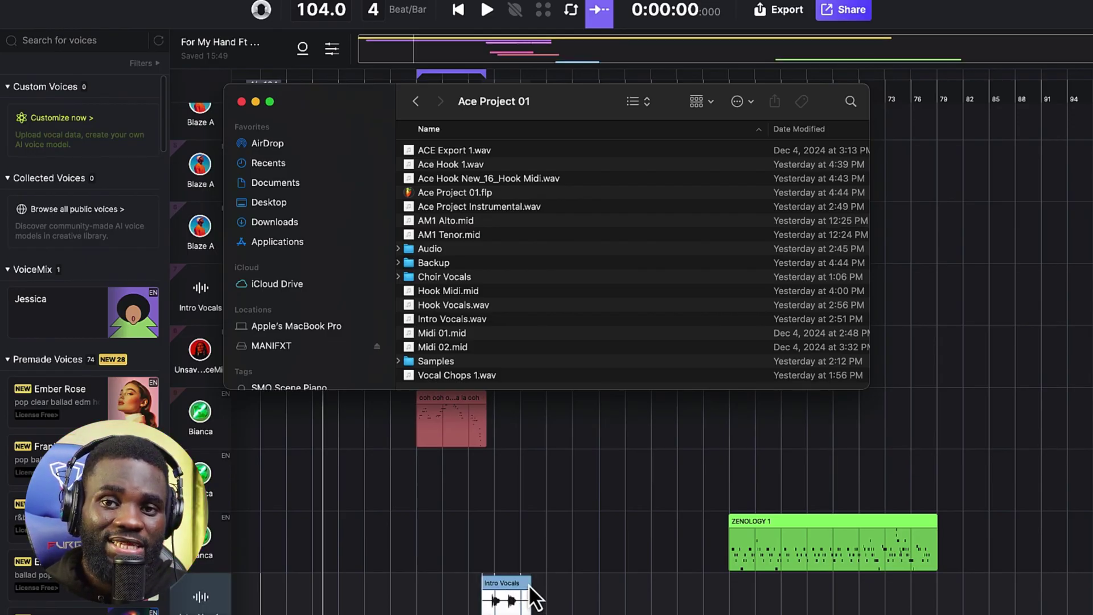
scroll(512, 591, "down", 2)
left_click(512, 546)
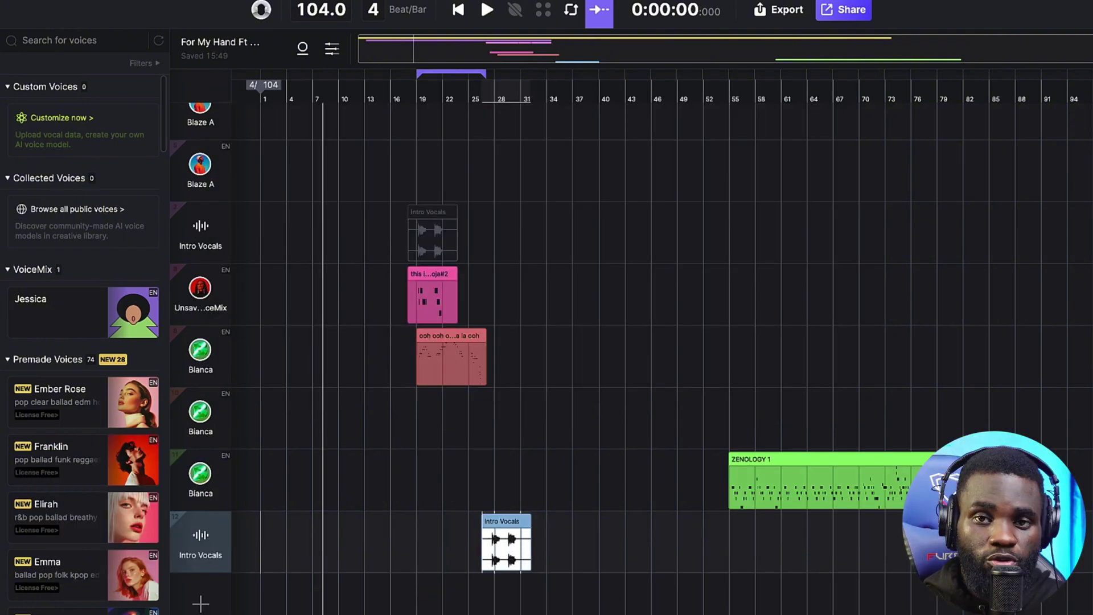
Step: Convert the imported Intro Vocals clip to MIDI and lyrics in English, using the original vocal's pitch line, and audition it
double_click(505, 544)
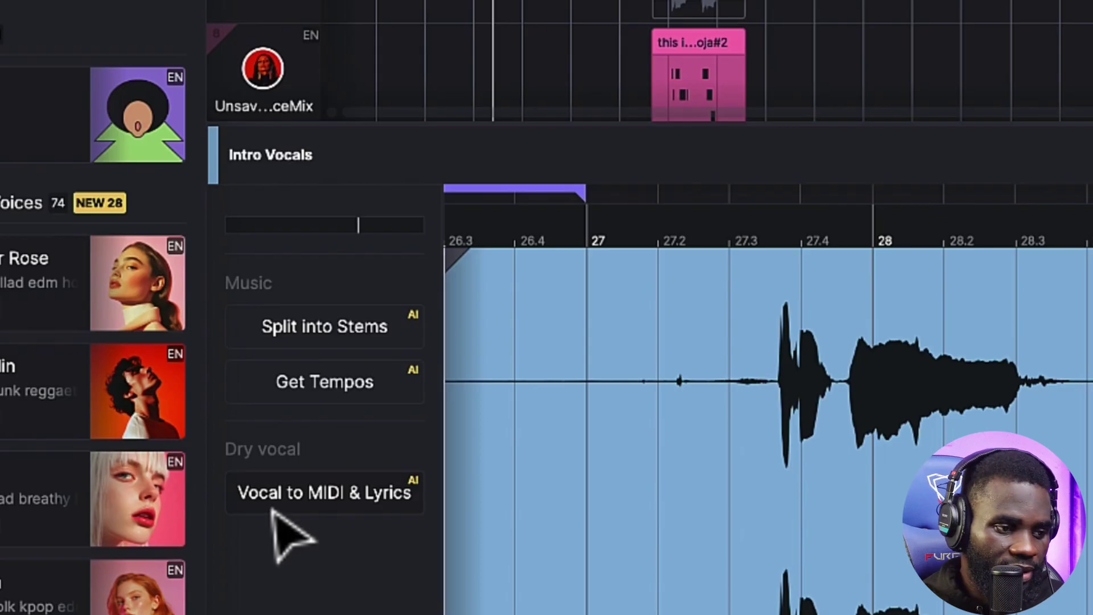
left_click(274, 508)
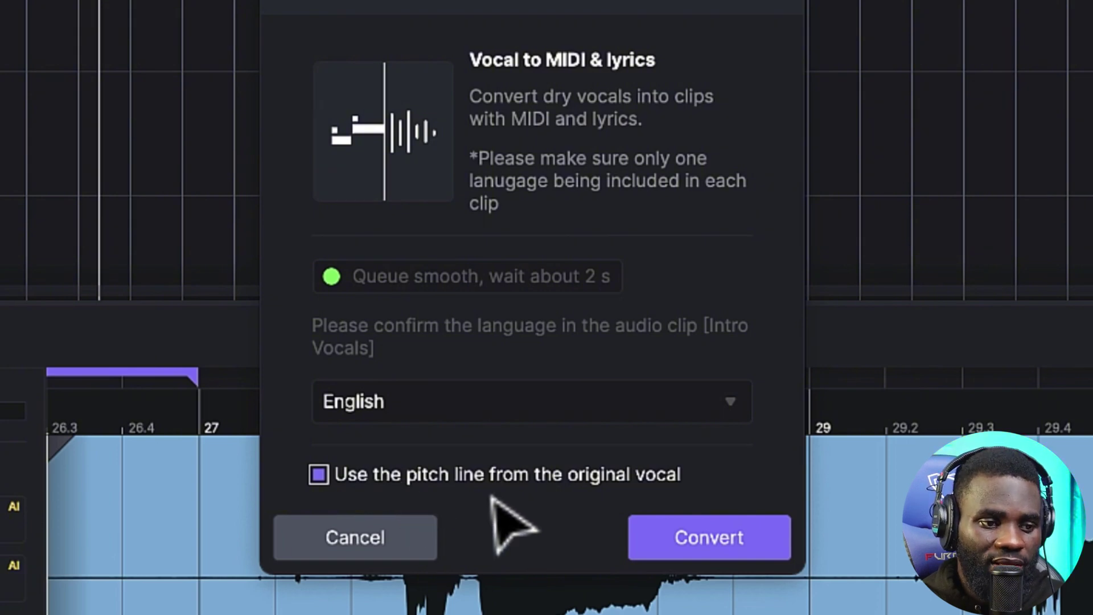
left_click(671, 540)
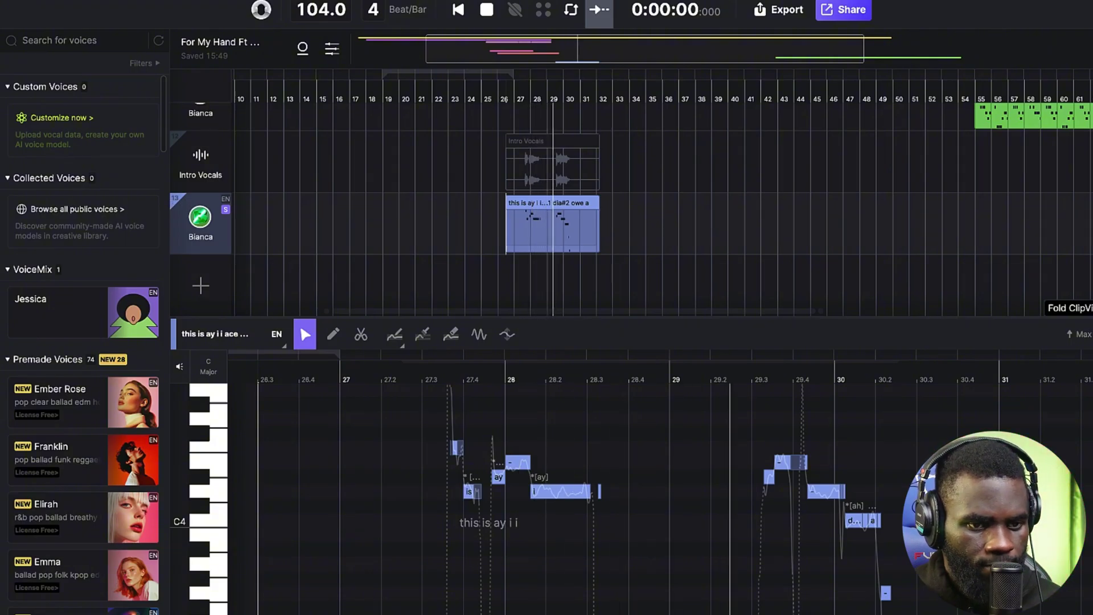
key("space")
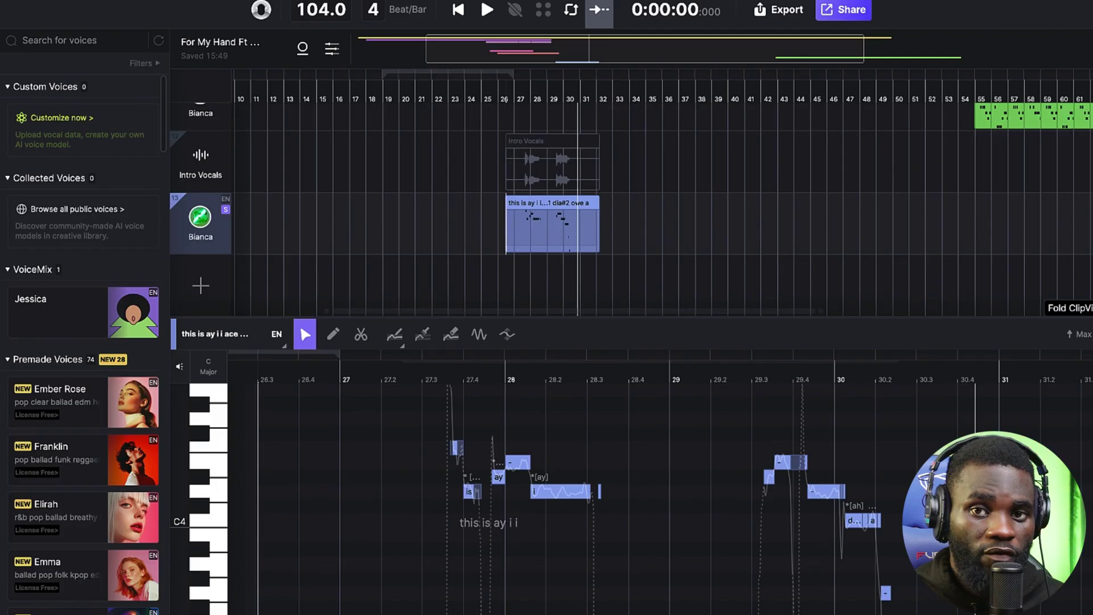
Step: Browse the premade voices and assign Drex L to the track with the converted intro vocal
scroll(46, 436, "down", 2)
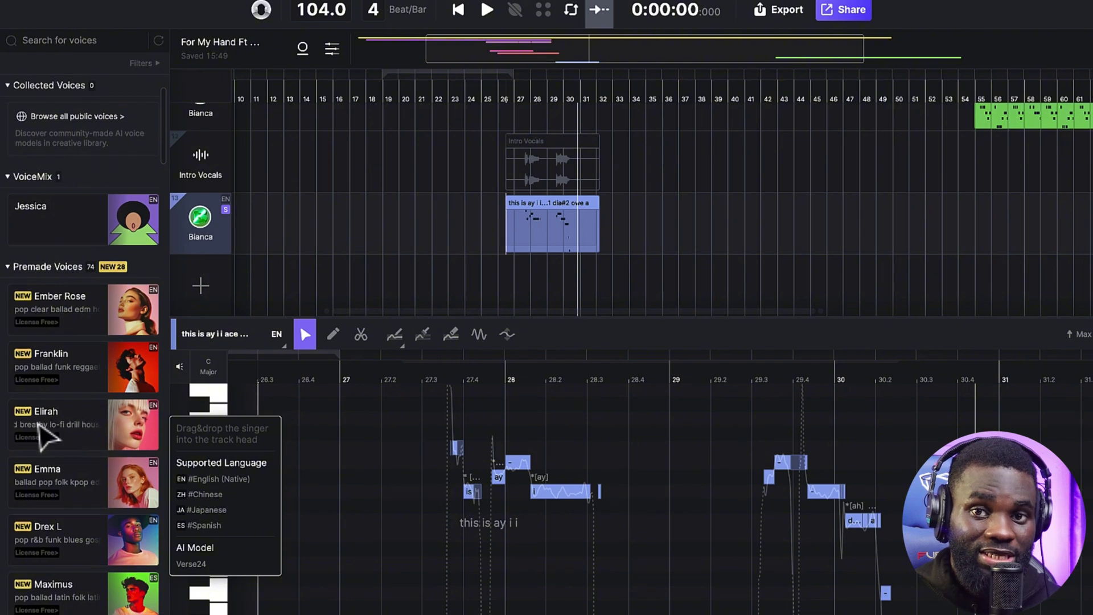
scroll(45, 432, "down", 3)
scroll(49, 419, "down", 3)
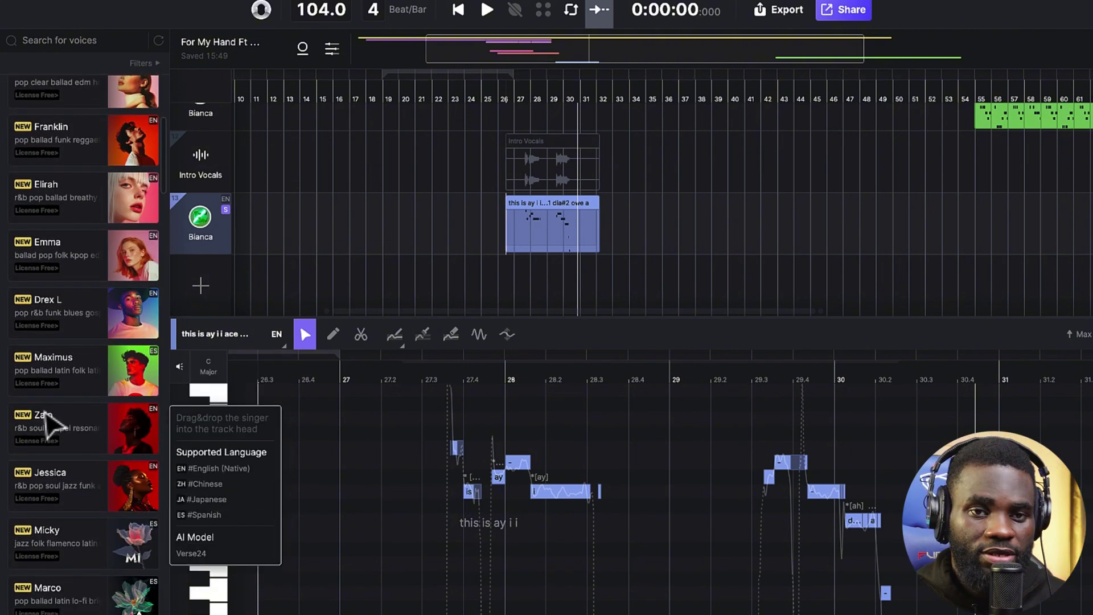
scroll(46, 414, "down", 12)
scroll(39, 416, "up", 3)
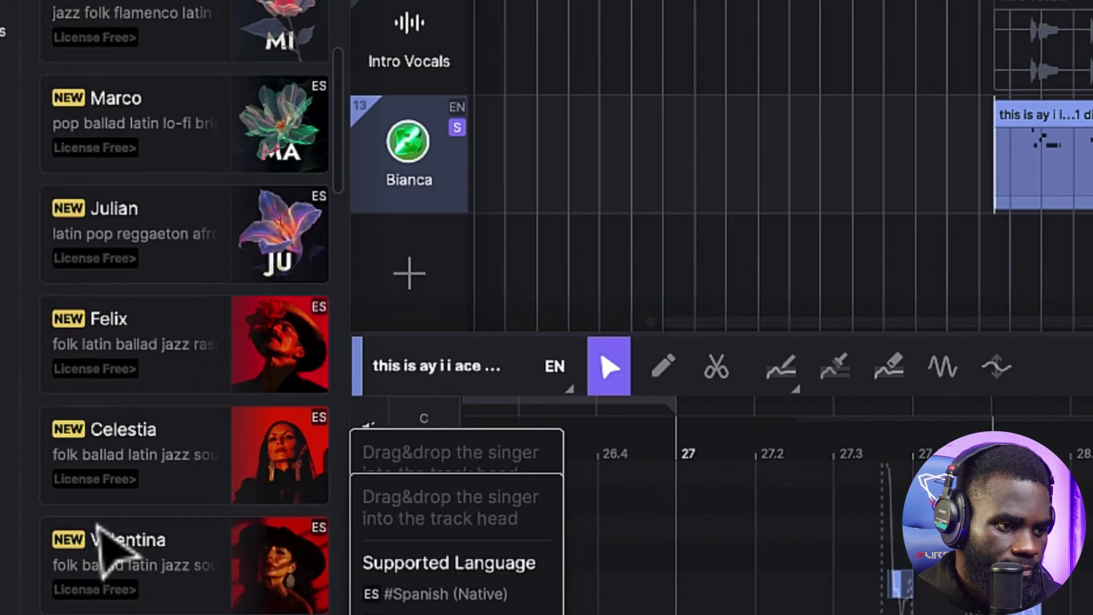
scroll(99, 528, "up", 12)
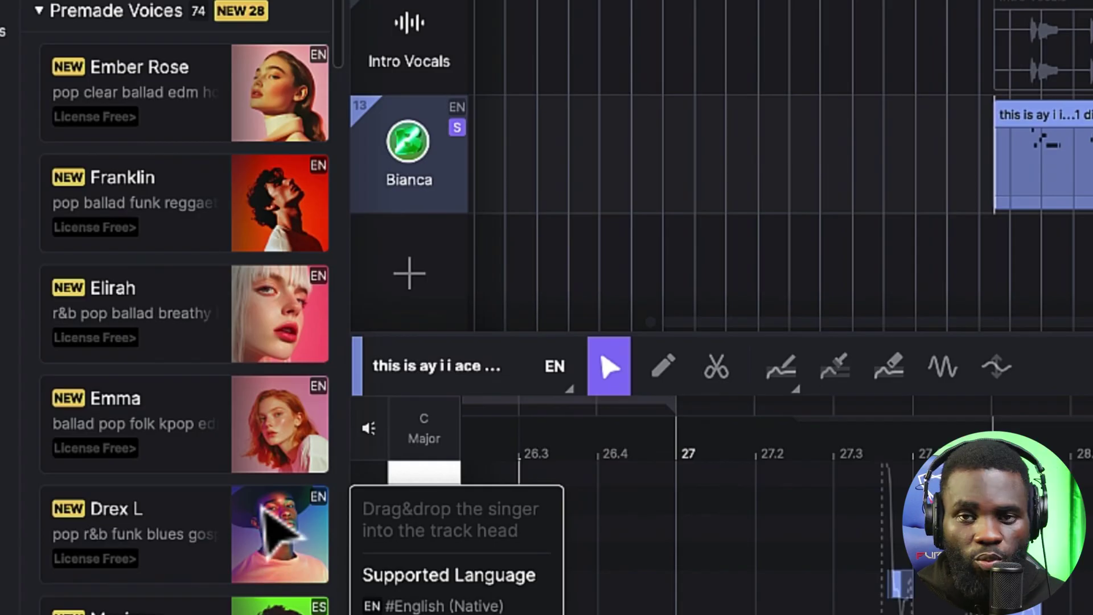
left_click(181, 511)
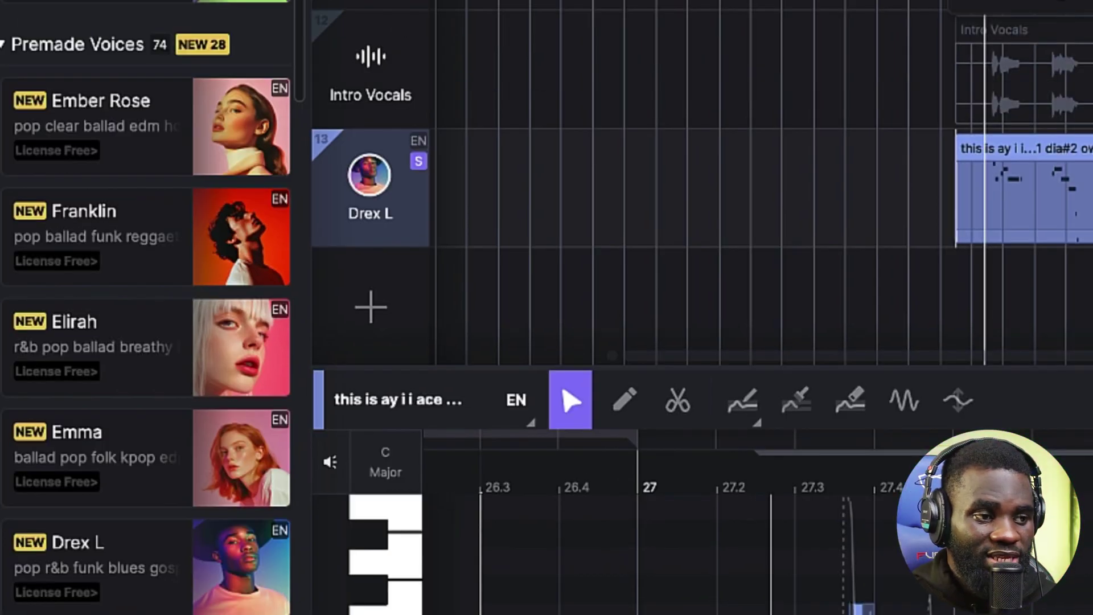
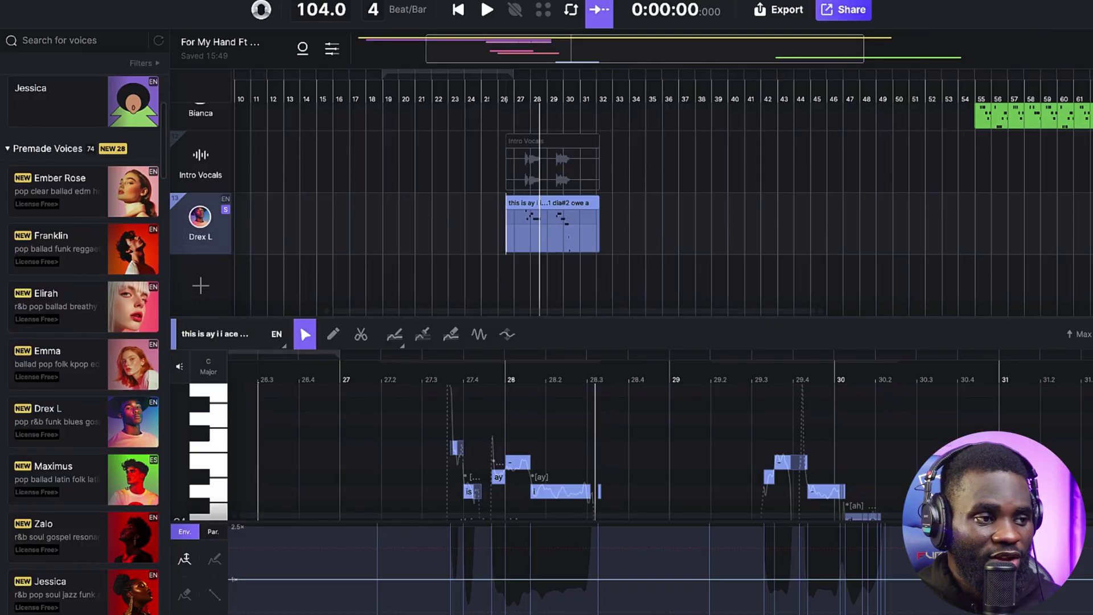
Step: Open the sample library and add the "ooh ooh" vocal clip on a new track below Drex L, starting around bar 24
left_click(0, 118)
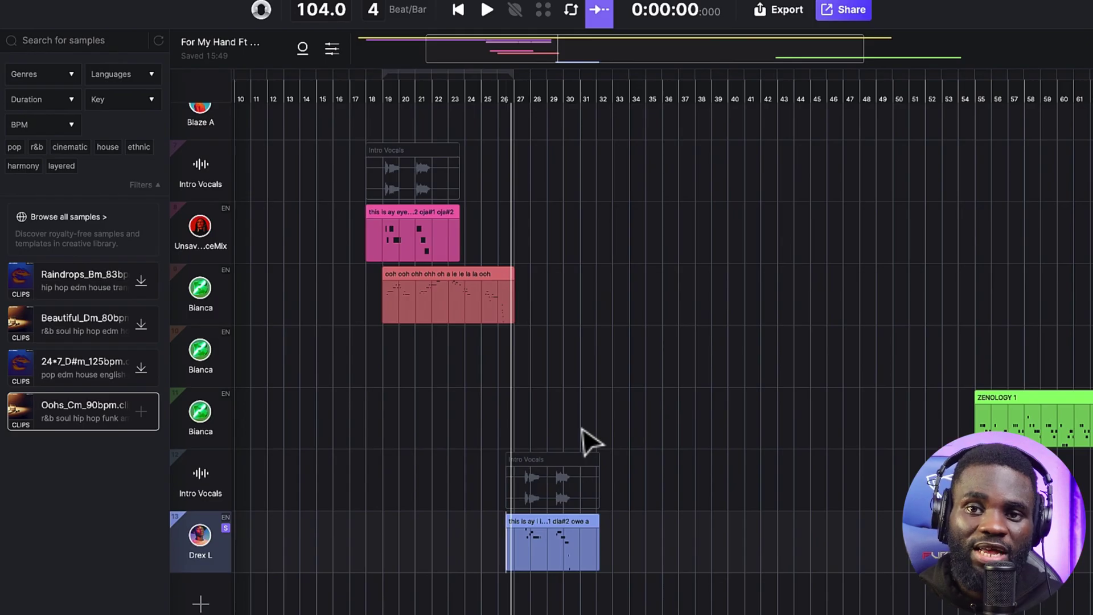
key("ctrl+v")
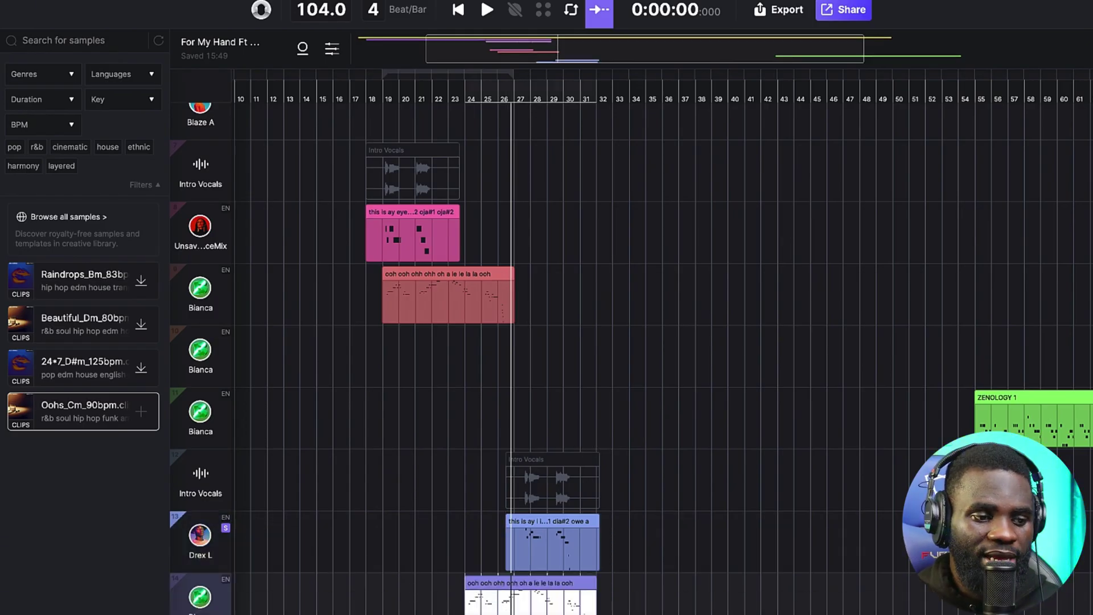
Step: Open the "ooh ooh" clip's notes on the new Bianca track and audition the clip in solo, following its notes and lyrics
double_click(515, 595)
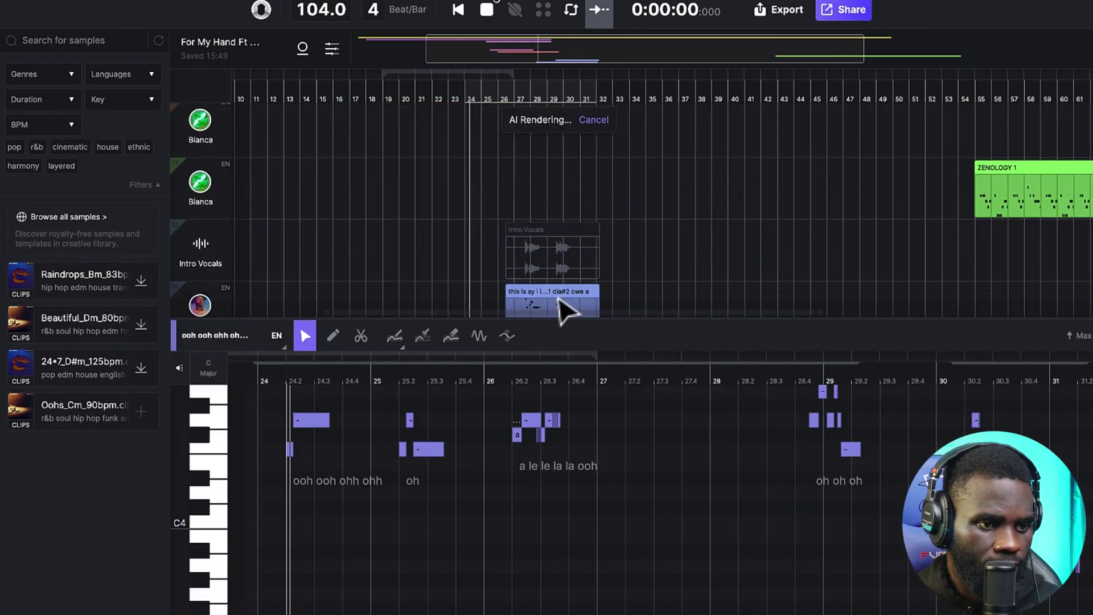
scroll(561, 310, "down", 3)
scroll(561, 309, "down", 1)
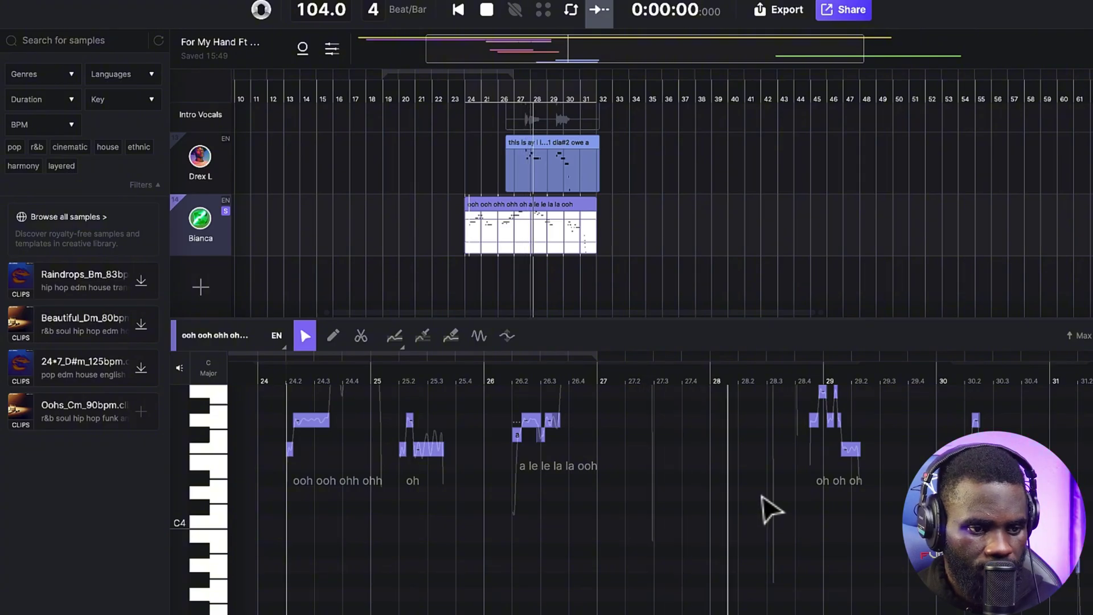
scroll(769, 508, "up", 1)
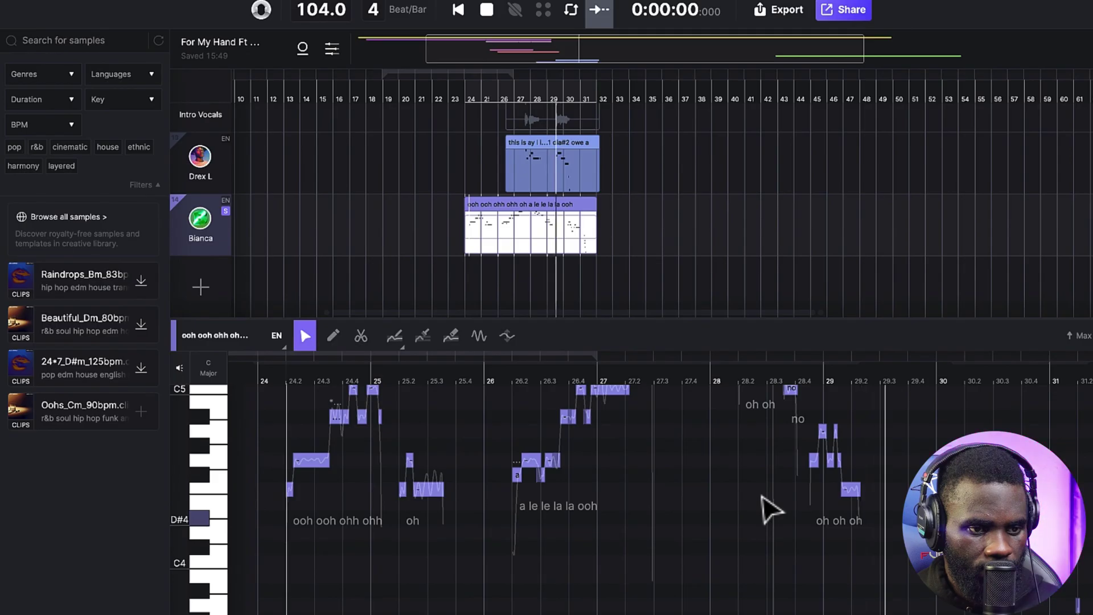
scroll(770, 508, "up", 1)
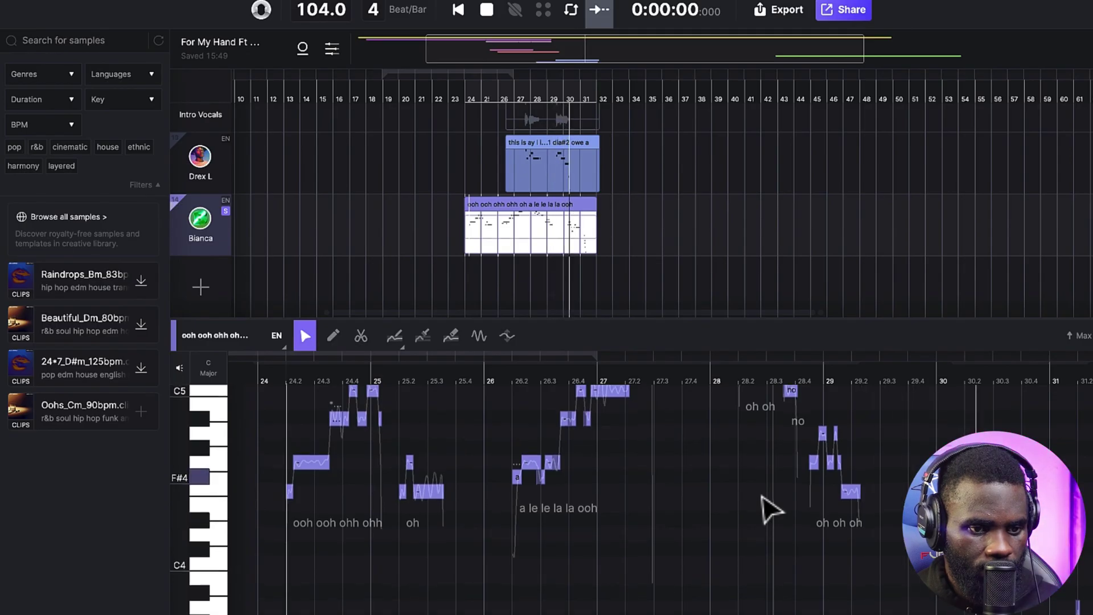
scroll(769, 508, "up", 1)
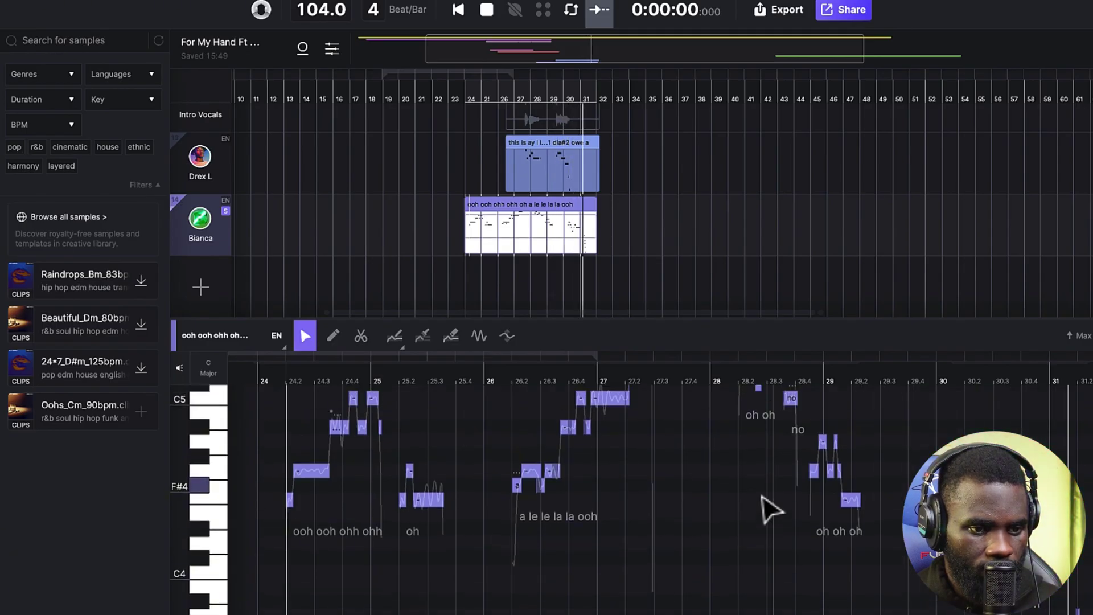
key("space")
scroll(383, 476, "up", 5)
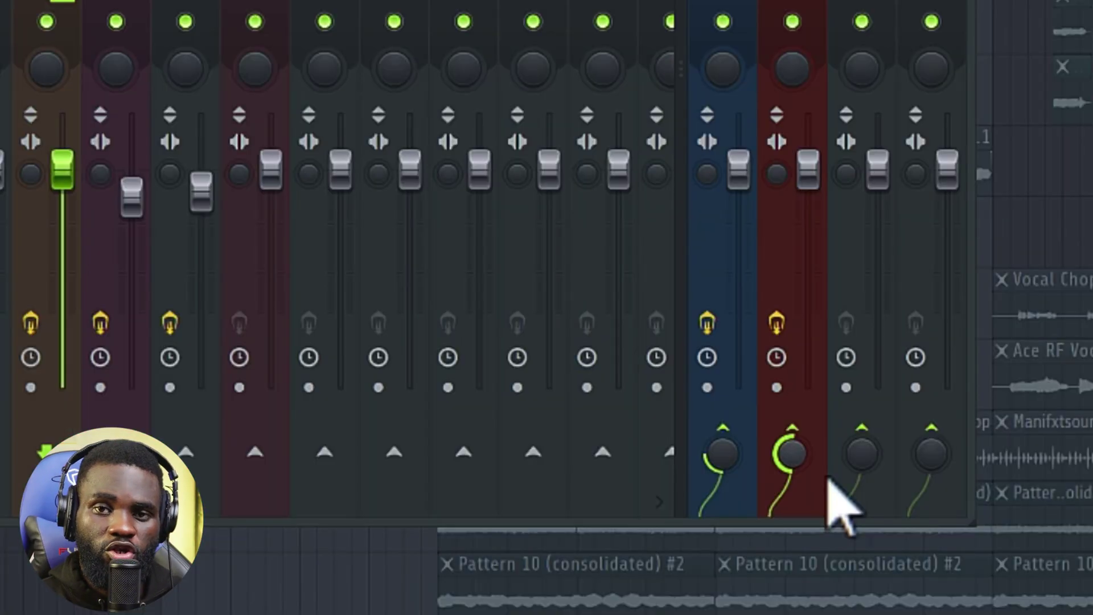
left_click_drag(792, 463, 785, 273)
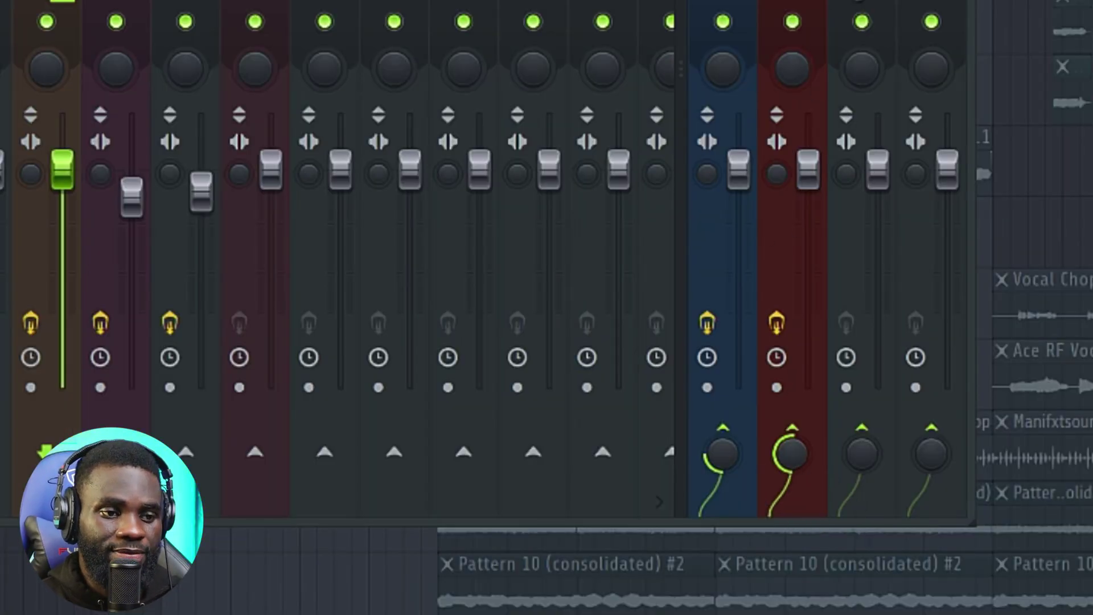